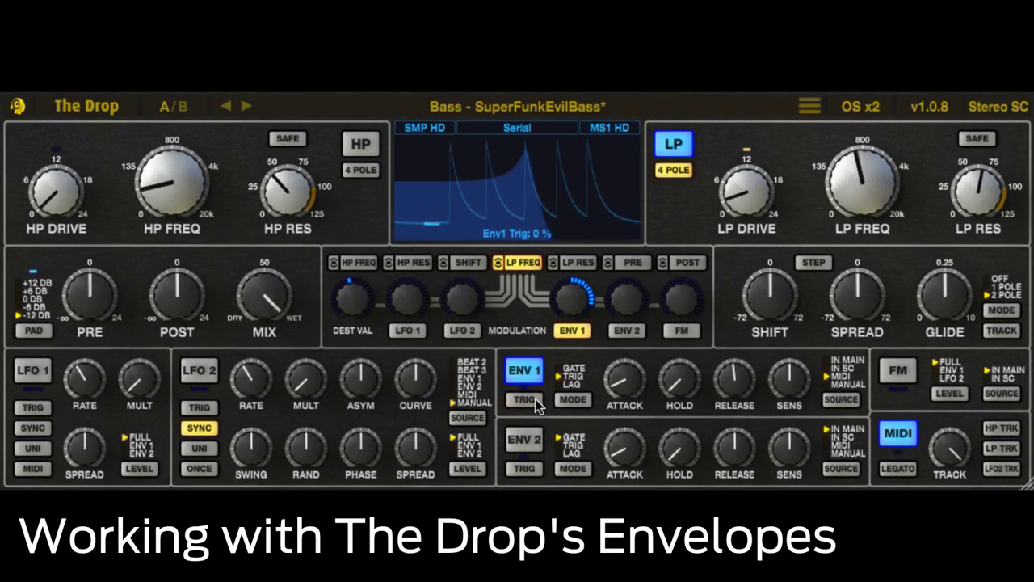
- Switch Env1 on in gate mode and make it the LP Freq modulation source
{"action": "mouse_move", "coordinate": [784, 386]}
{"action": "left_mouse_down"}
{"action": "mouse_move", "coordinate": [777, 418]}
{"action": "mouse_move", "coordinate": [784, 400]}
{"action": "left_mouse_up"}
{"action": "left_click", "coordinate": [565, 367]}
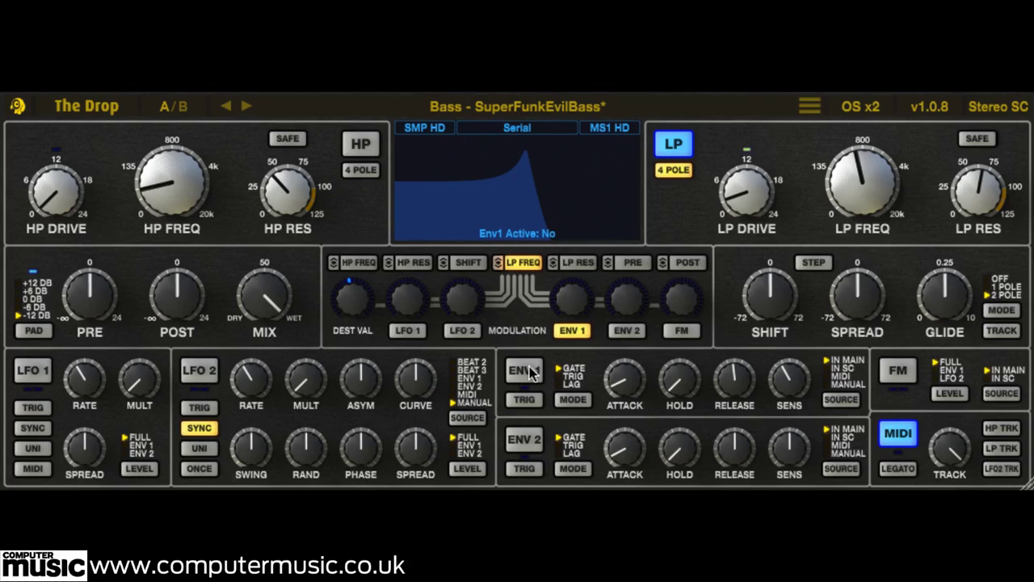
{"action": "left_click", "coordinate": [530, 371]}
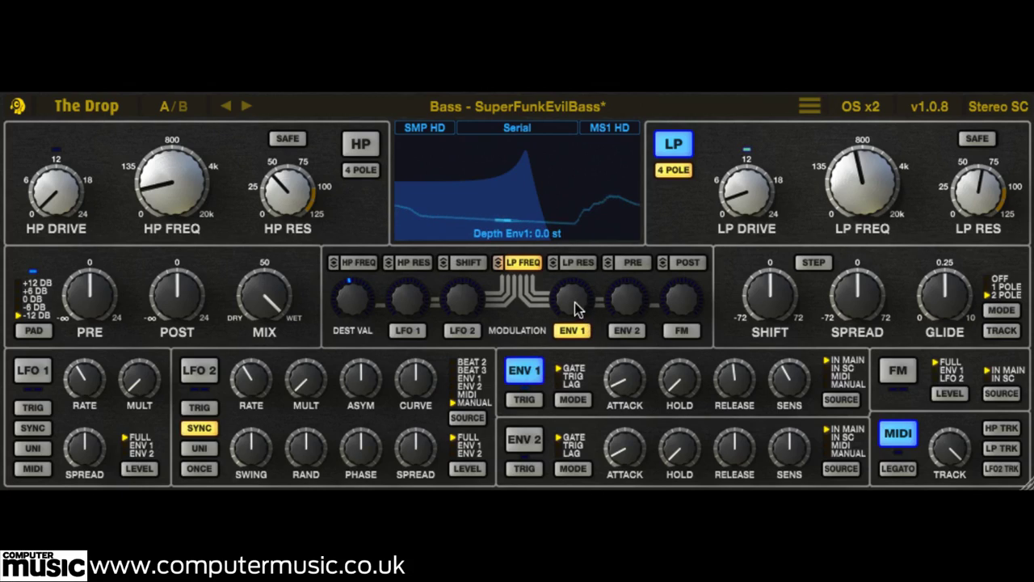
{"action": "left_click", "coordinate": [670, 334]}
{"action": "left_click", "coordinate": [629, 330]}
{"action": "left_click", "coordinate": [581, 331]}
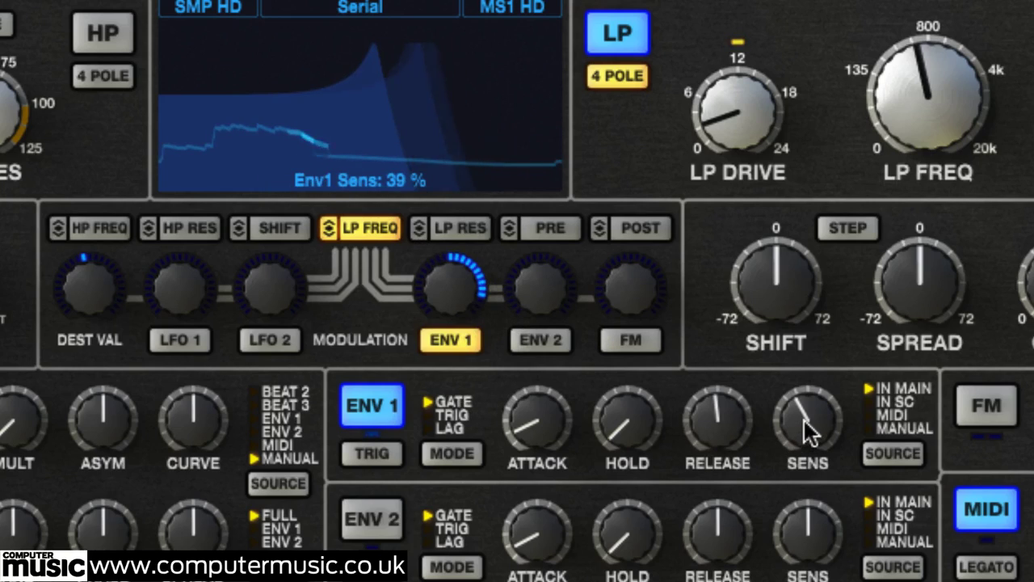
- Raise Env1 sensitivity to about 50% and switch Env1 to trig mode
{"action": "left_click_drag", "start_coordinate": [808, 426], "coordinate": [809, 410]}
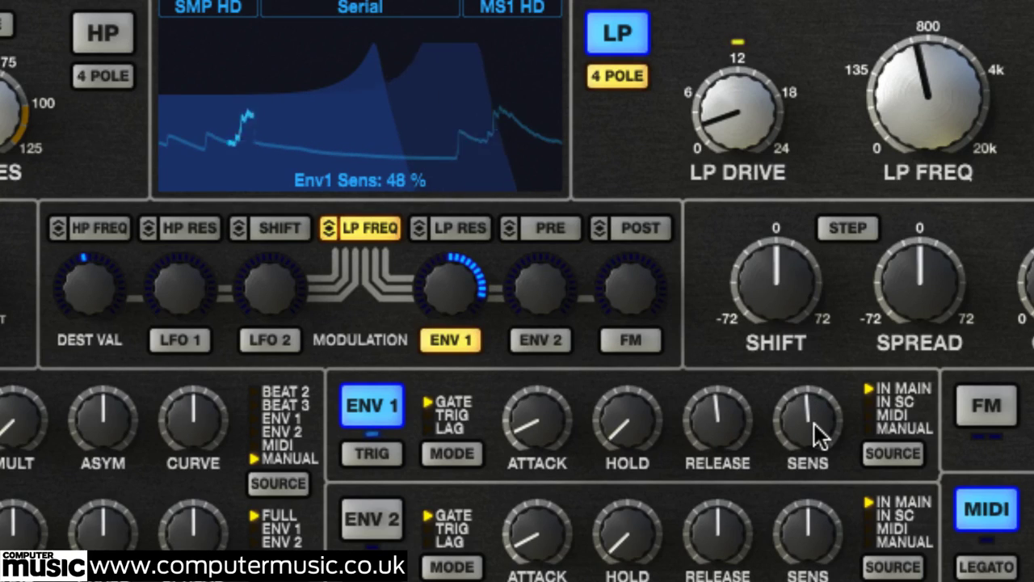
{"action": "scroll", "coordinate": [814, 414], "scroll_direction": "up", "scroll_amount": 2}
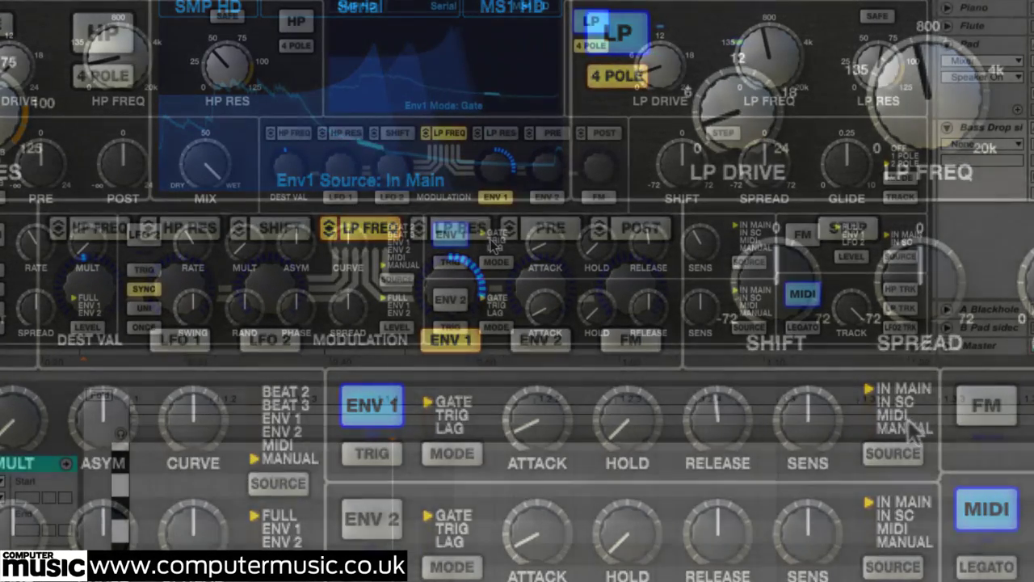
{"action": "left_click", "coordinate": [494, 241]}
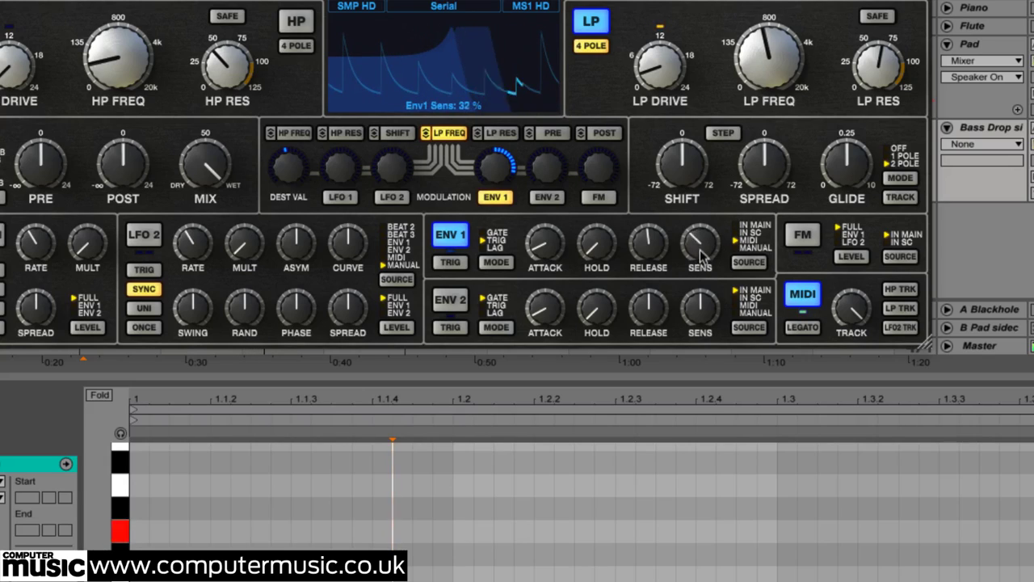
- Push Env1 sensitivity up to about 89%, then reset it to default
{"action": "mouse_move", "coordinate": [714, 213]}
{"action": "left_mouse_down"}
{"action": "mouse_move", "coordinate": [719, 156]}
{"action": "mouse_move", "coordinate": [703, 285]}
{"action": "mouse_move", "coordinate": [710, 242]}
{"action": "left_mouse_up"}
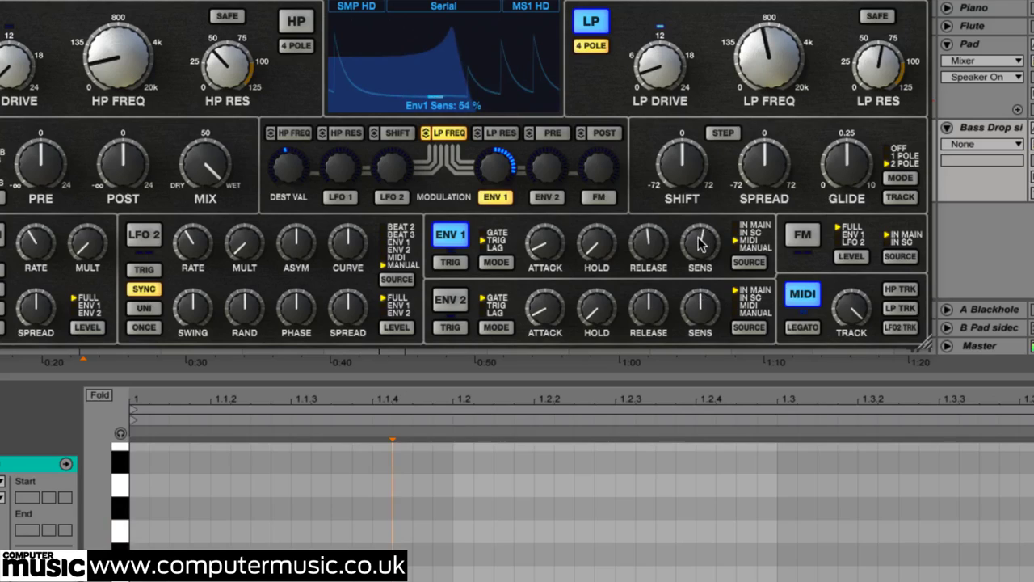
{"action": "double_click", "coordinate": [700, 254]}
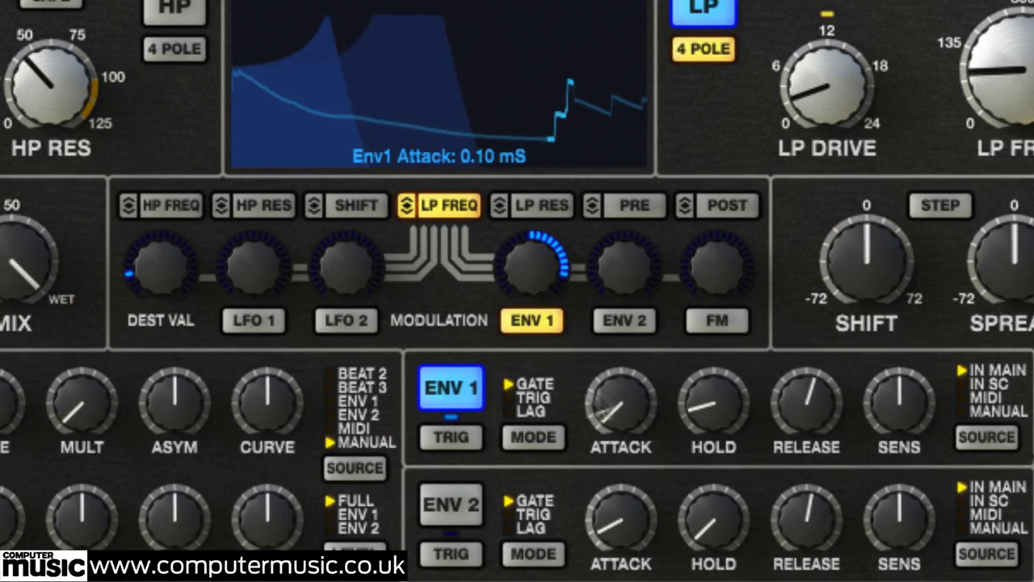
- Switch Env1 to lag mode with a Manual source and fire its trigger three times
{"action": "left_click", "coordinate": [533, 408]}
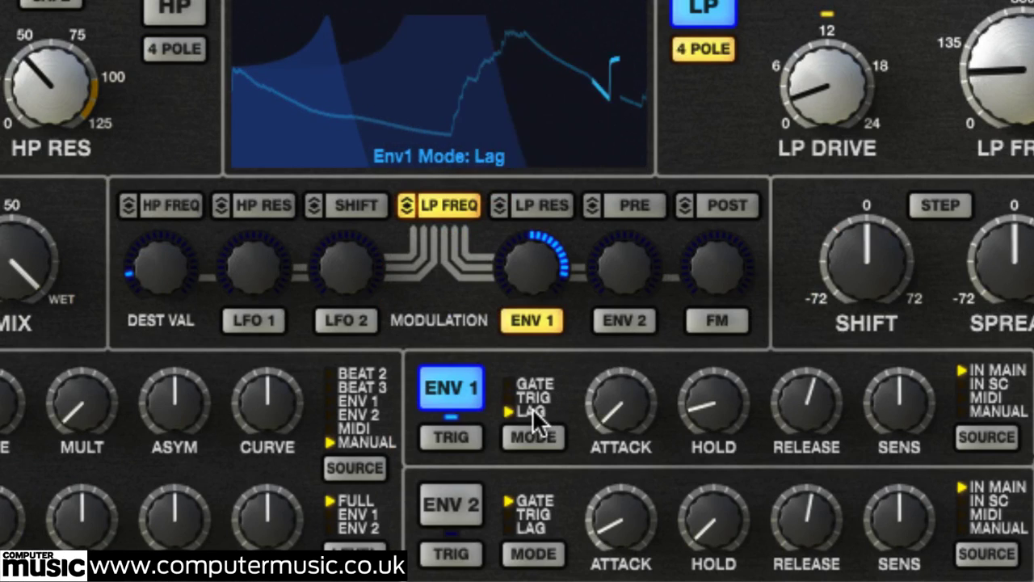
{"action": "left_click", "coordinate": [985, 410]}
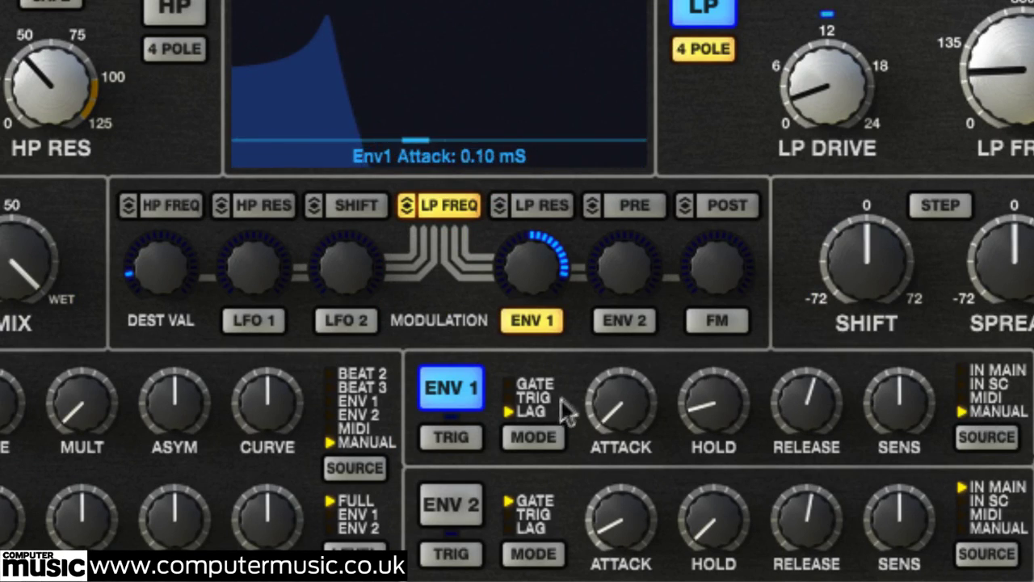
{"action": "left_click", "coordinate": [464, 434]}
{"action": "left_click", "coordinate": [464, 433]}
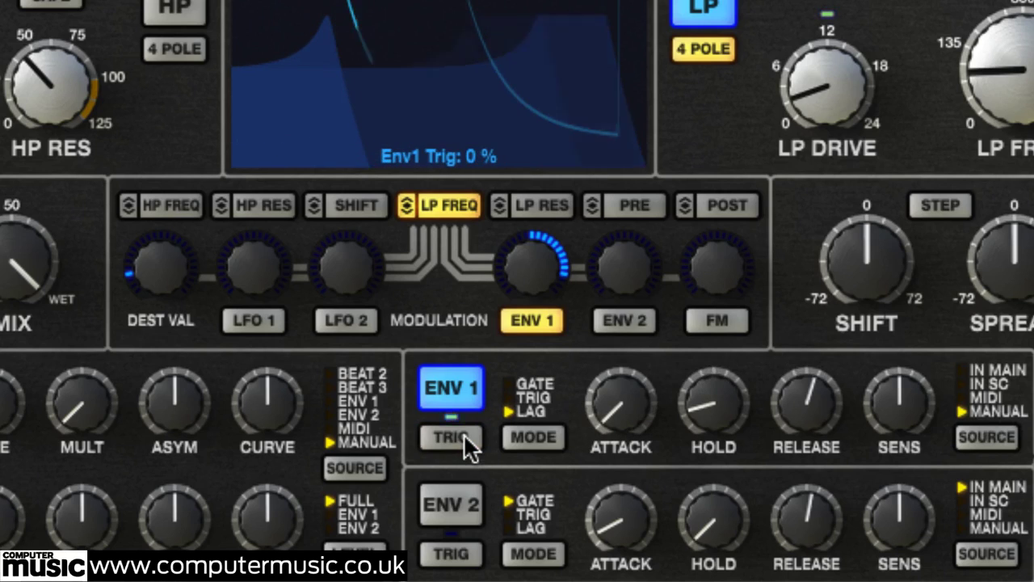
{"action": "left_click", "coordinate": [464, 433]}
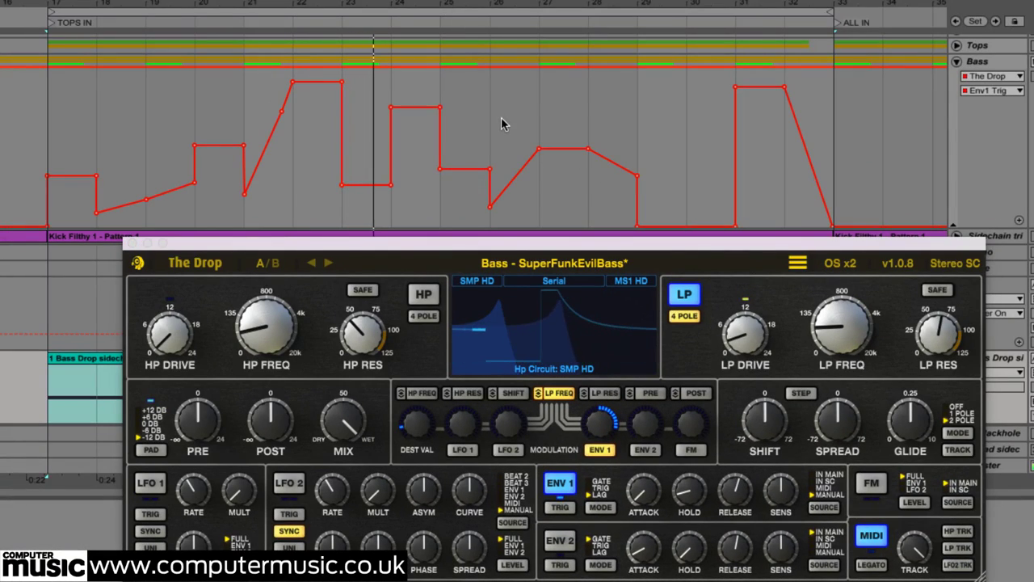
- Shorten Env1 release, show the Bass track's Env1 Trig automation lane, and override it
{"action": "left_click_drag", "start_coordinate": [737, 493], "coordinate": [732, 570]}
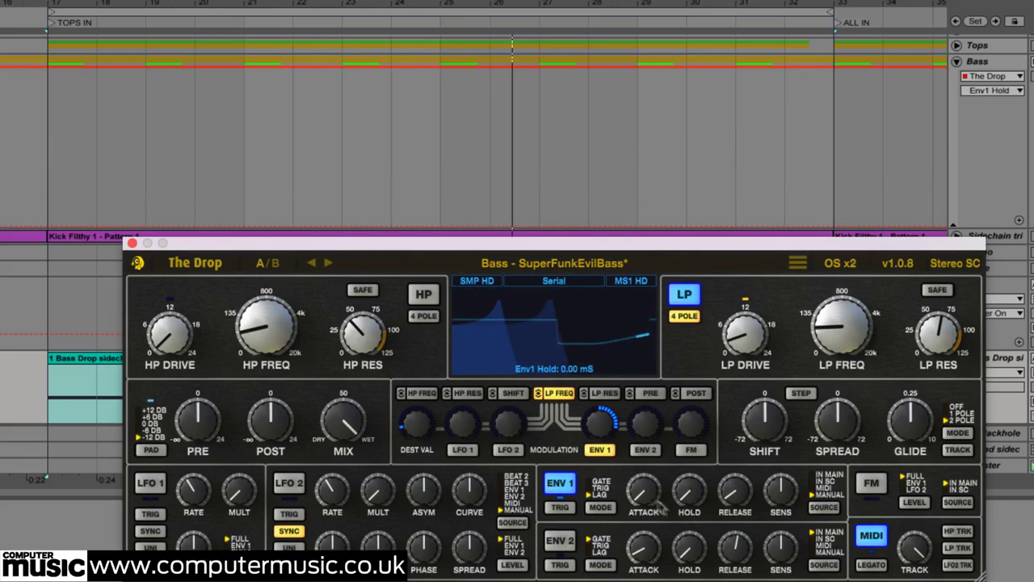
{"action": "left_click", "coordinate": [993, 90]}
{"action": "left_click", "coordinate": [1002, 106]}
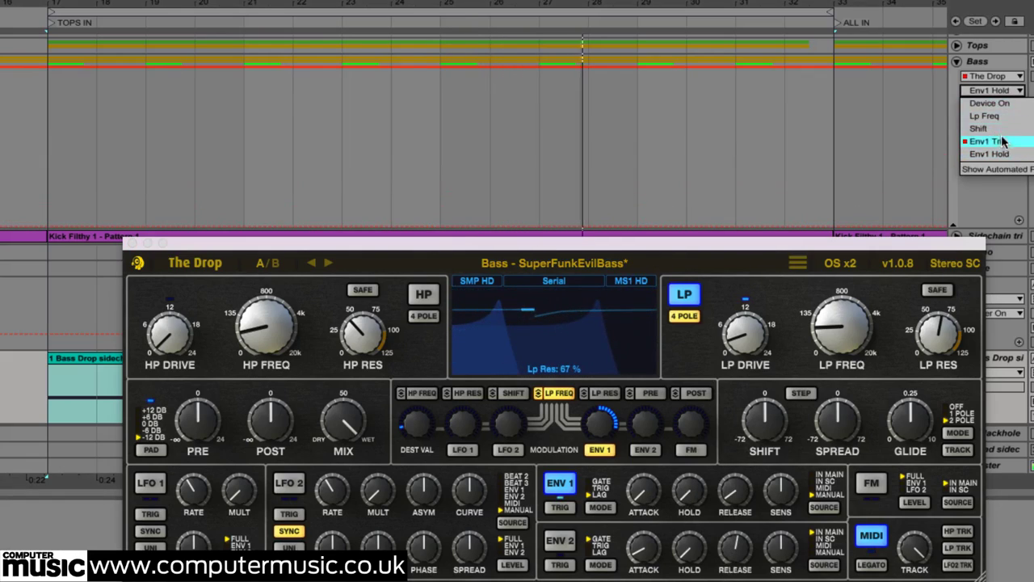
{"action": "left_click", "coordinate": [1002, 139]}
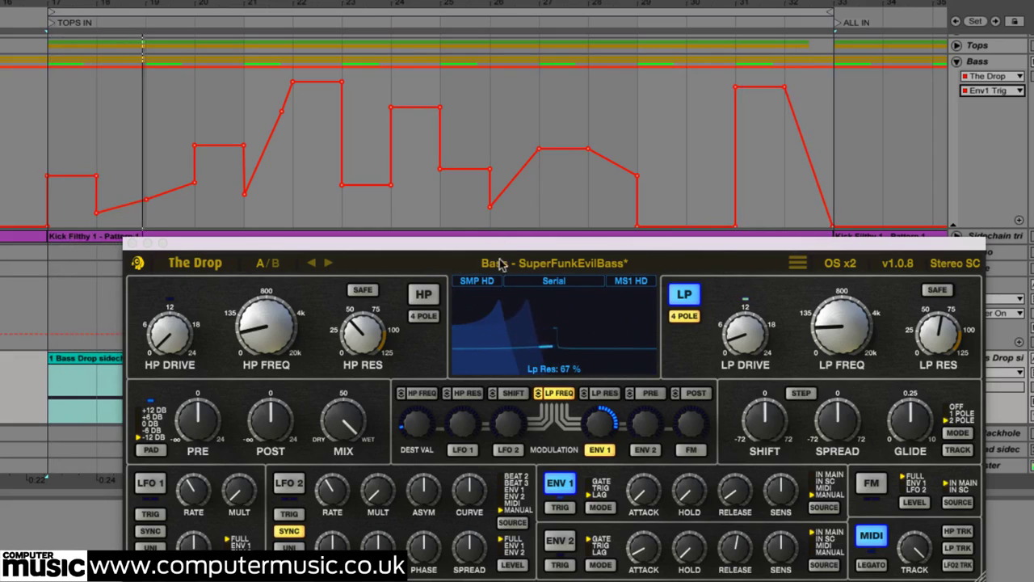
{"action": "left_click_drag", "start_coordinate": [509, 246], "coordinate": [532, 240]}
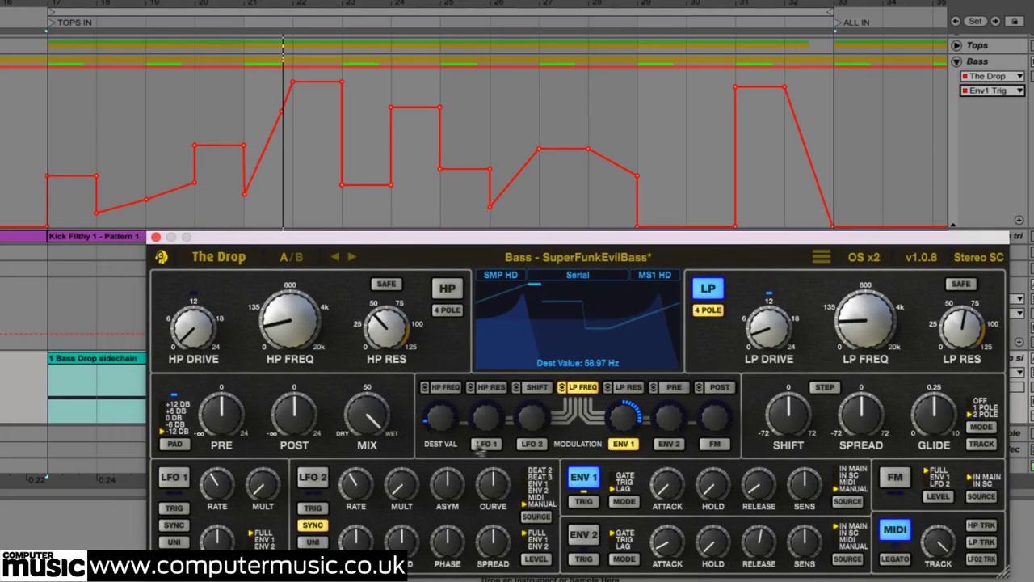
{"action": "left_click", "coordinate": [583, 501]}
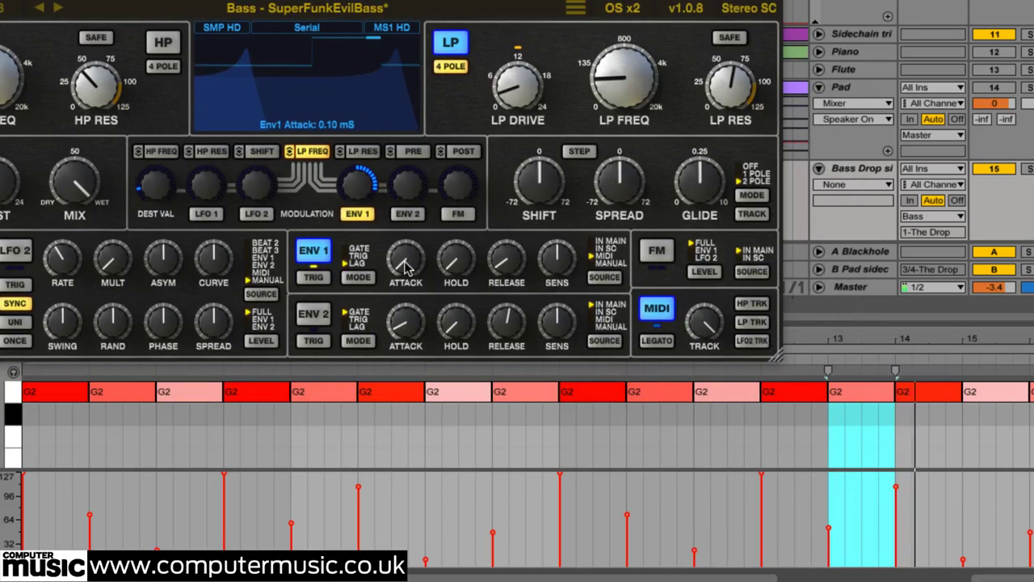
- Set Env1 attack to ~55 ms, release to ~1 s, hold to ~220 ms, then release to ~19 ms
{"action": "left_click_drag", "start_coordinate": [406, 264], "coordinate": [417, 186]}
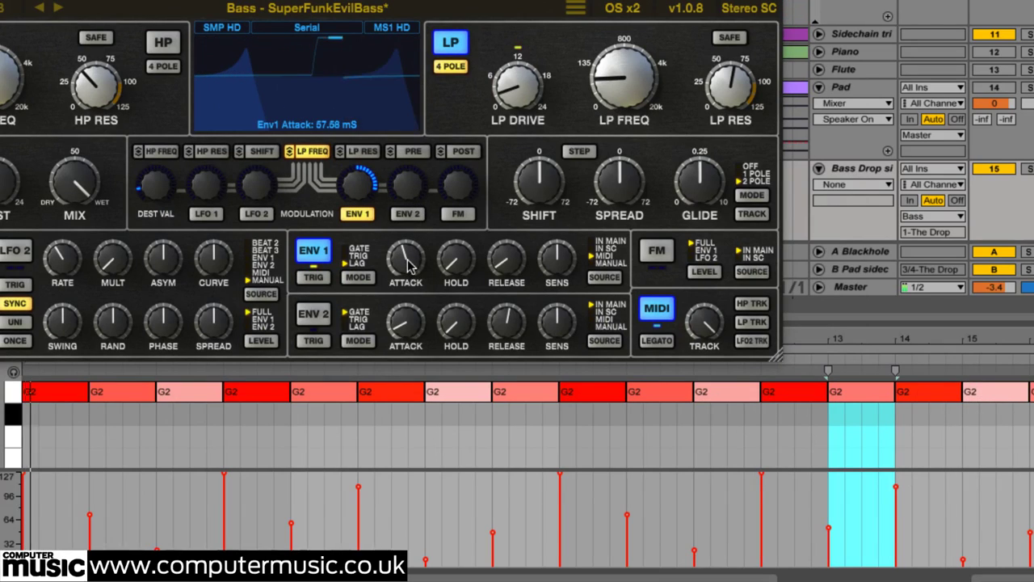
{"action": "left_click_drag", "start_coordinate": [409, 264], "coordinate": [415, 223]}
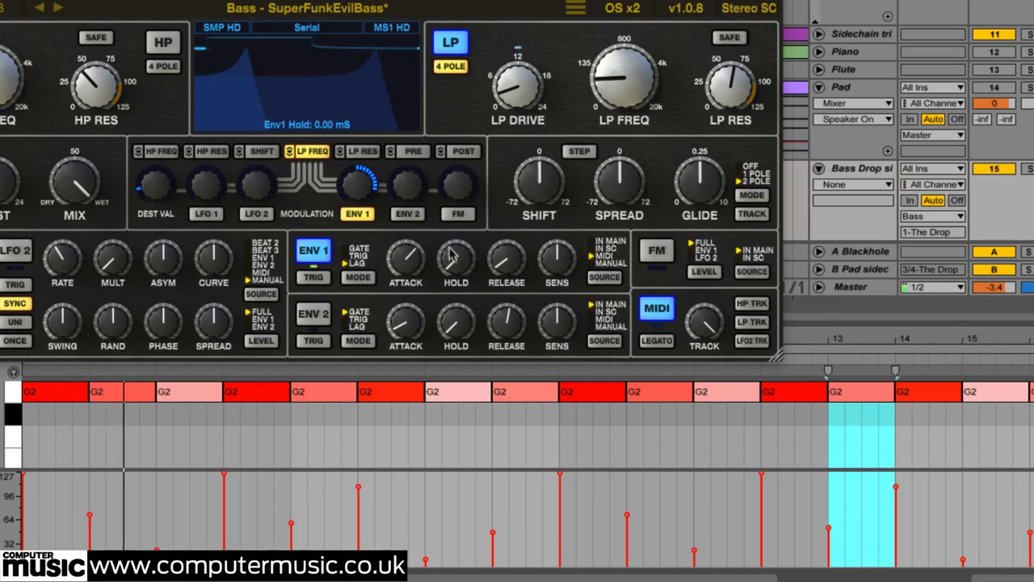
{"action": "left_click_drag", "start_coordinate": [494, 266], "coordinate": [501, 226]}
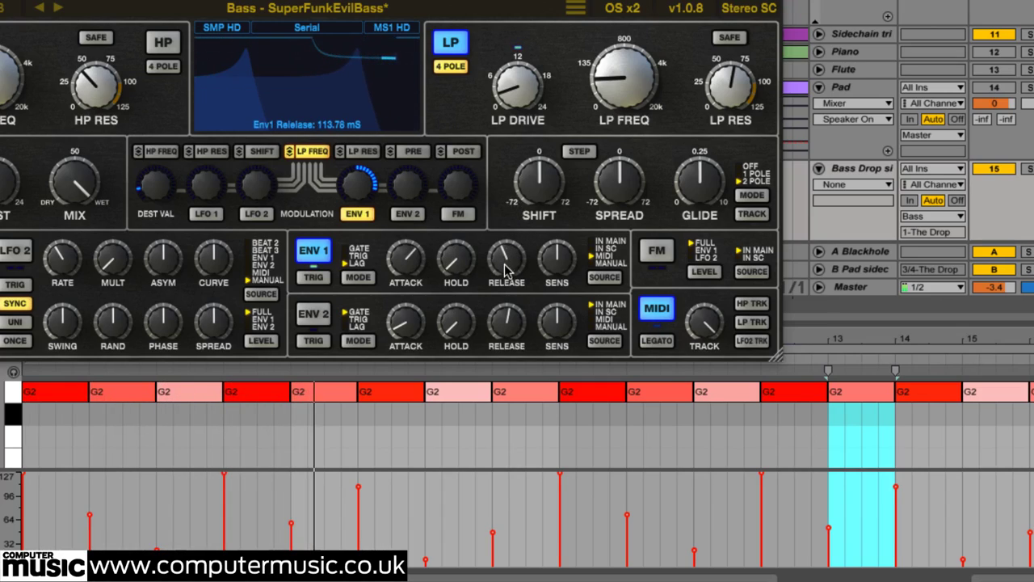
{"action": "left_click_drag", "start_coordinate": [529, 232], "coordinate": [510, 265]}
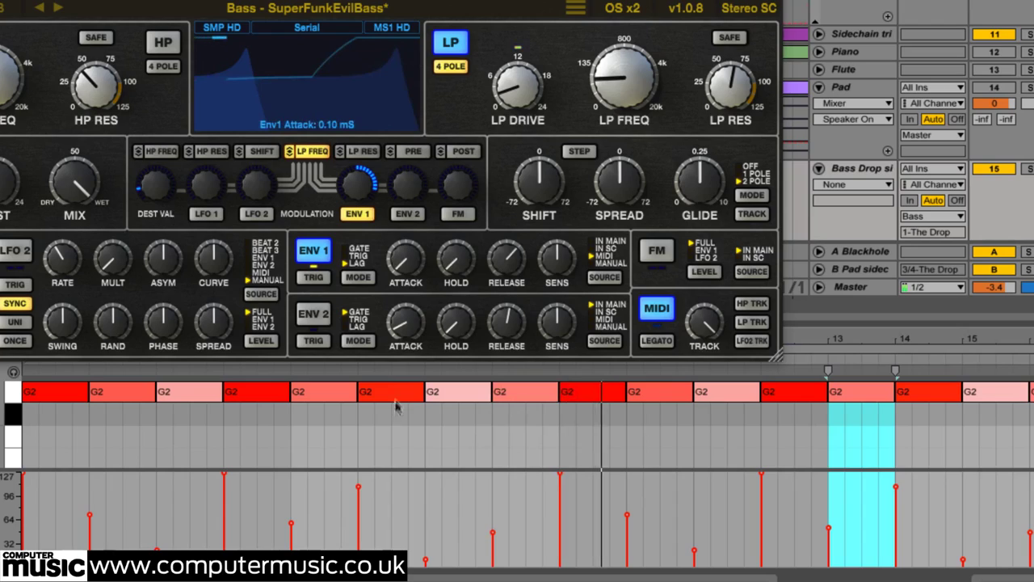
{"action": "left_click_drag", "start_coordinate": [461, 275], "coordinate": [479, 187]}
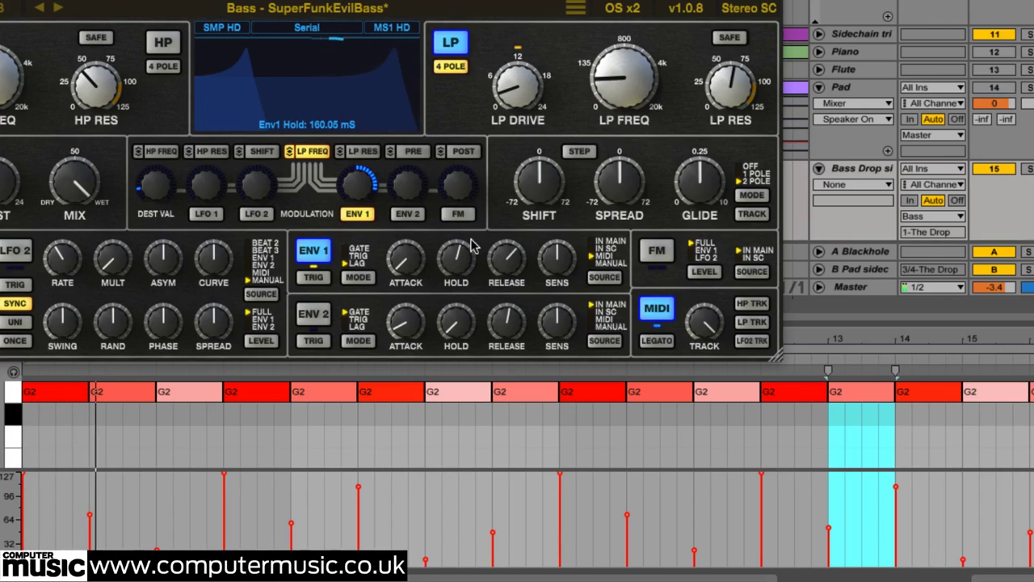
{"action": "left_click_drag", "start_coordinate": [457, 257], "coordinate": [458, 249]}
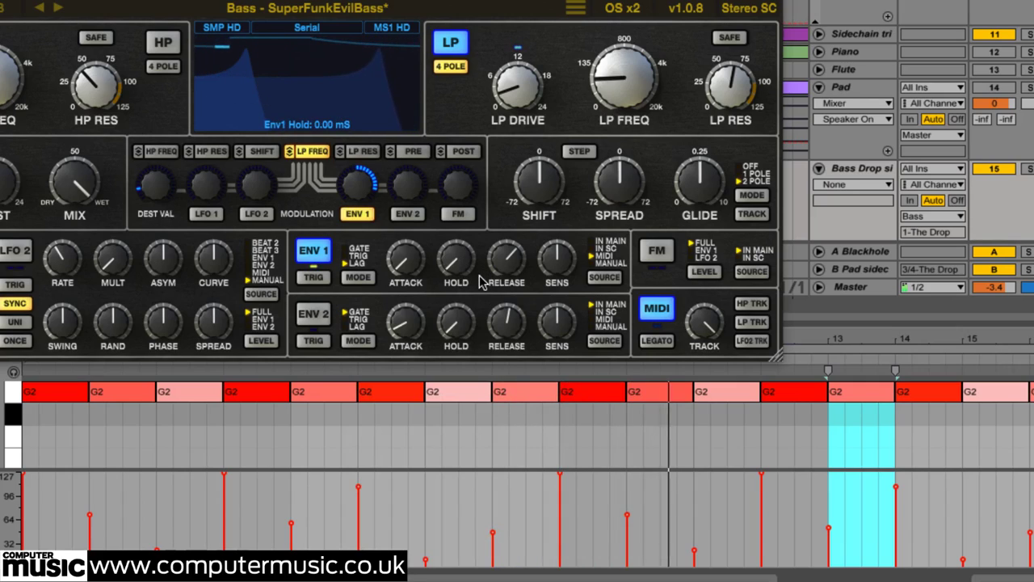
{"action": "left_click_drag", "start_coordinate": [506, 260], "coordinate": [501, 352]}
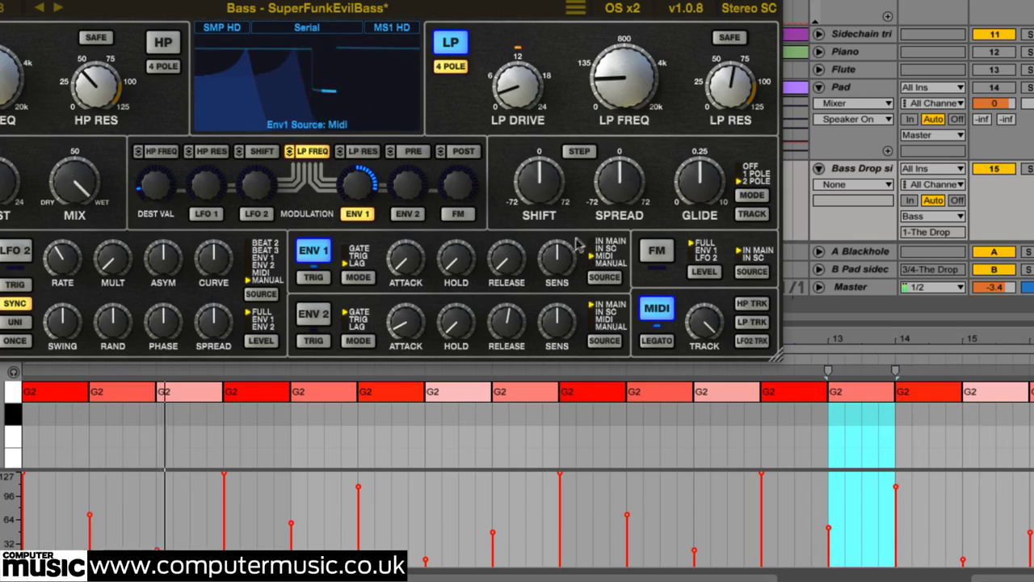
- Drop Env1 sensitivity to 6%, then bring it back up to about 57%
{"action": "left_click_drag", "start_coordinate": [556, 260], "coordinate": [543, 313]}
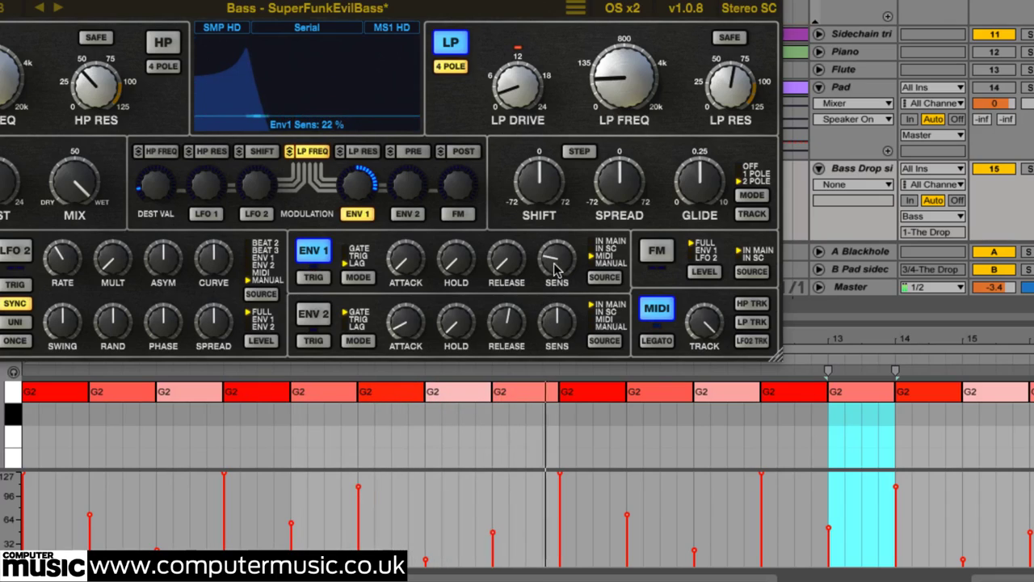
{"action": "left_click_drag", "start_coordinate": [555, 258], "coordinate": [549, 296]}
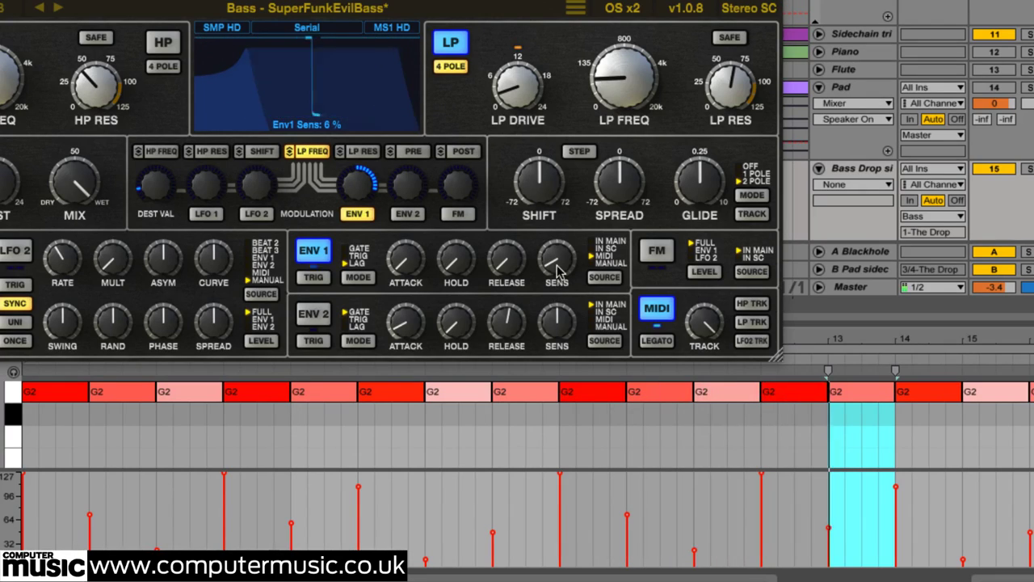
{"action": "left_click_drag", "start_coordinate": [556, 269], "coordinate": [568, 194]}
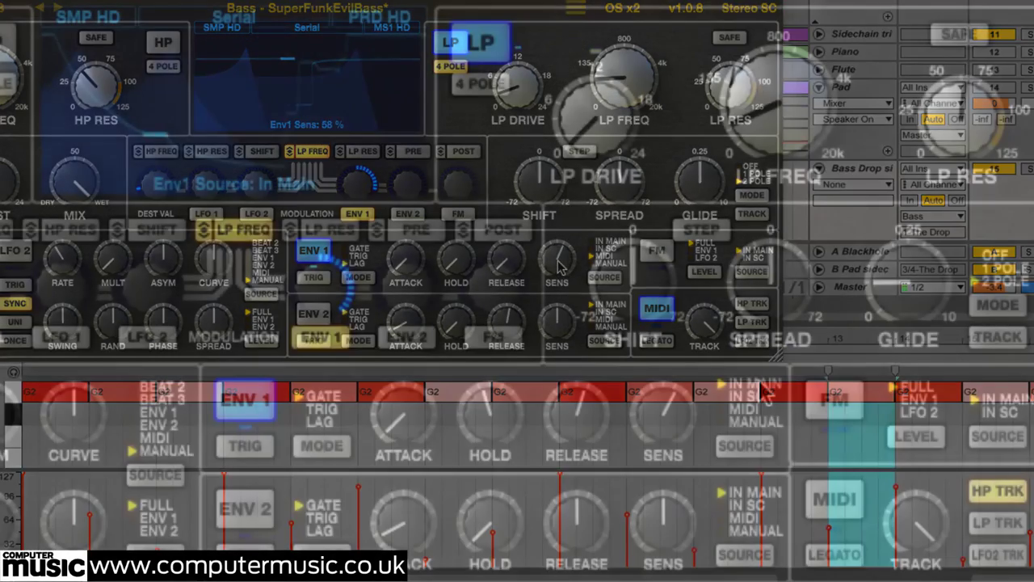
- Set Env1's source to IN MAIN, toggle the Drums track off and on, and reactivate Tops
{"action": "left_click", "coordinate": [611, 240]}
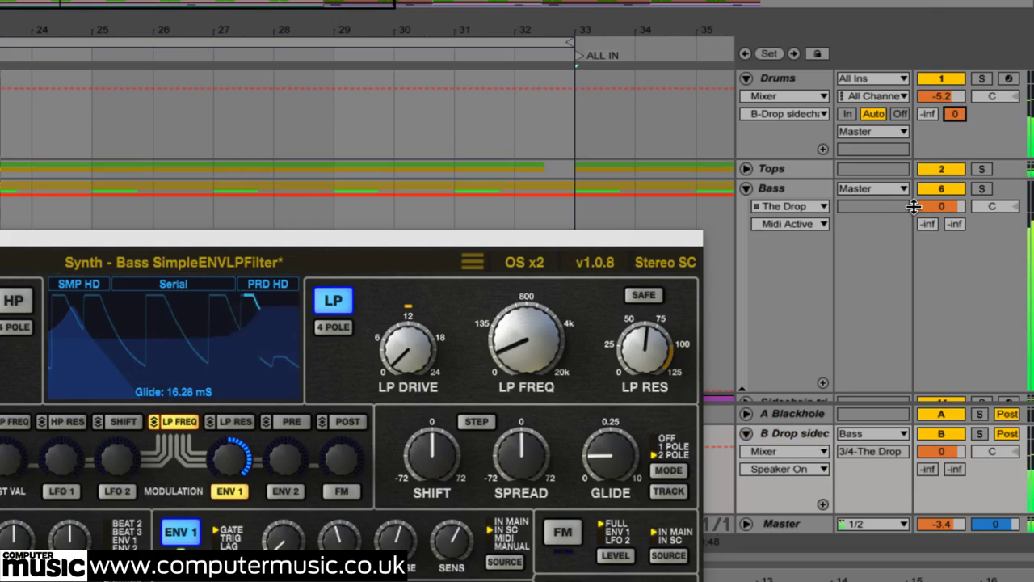
{"action": "left_click", "coordinate": [942, 78]}
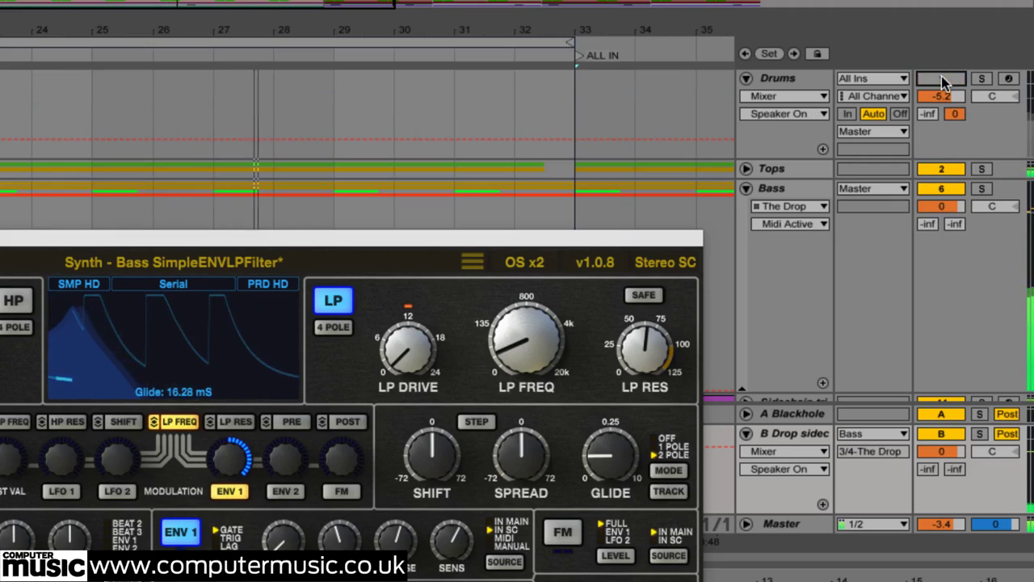
{"action": "left_click", "coordinate": [941, 78]}
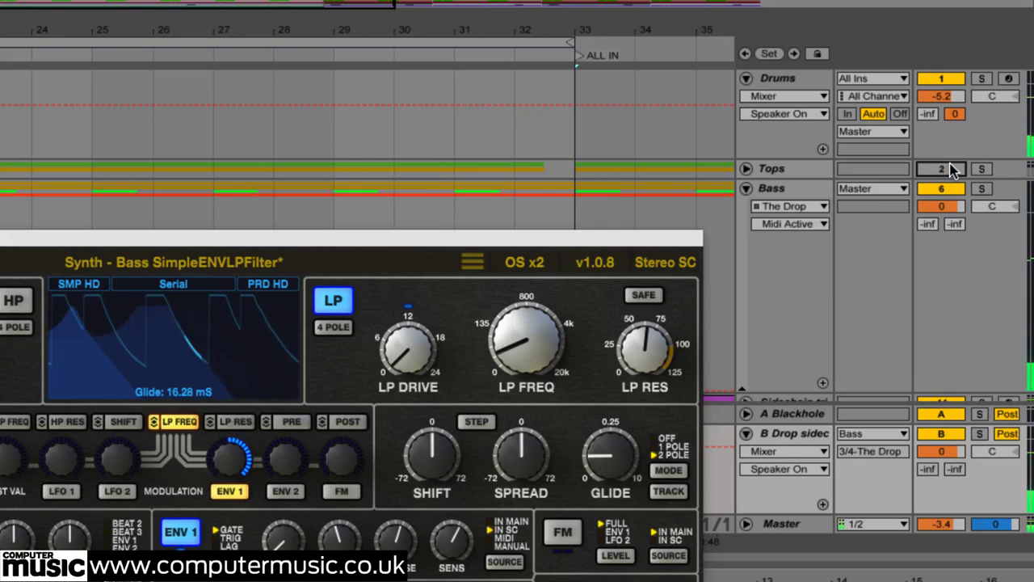
{"action": "left_click", "coordinate": [954, 170]}
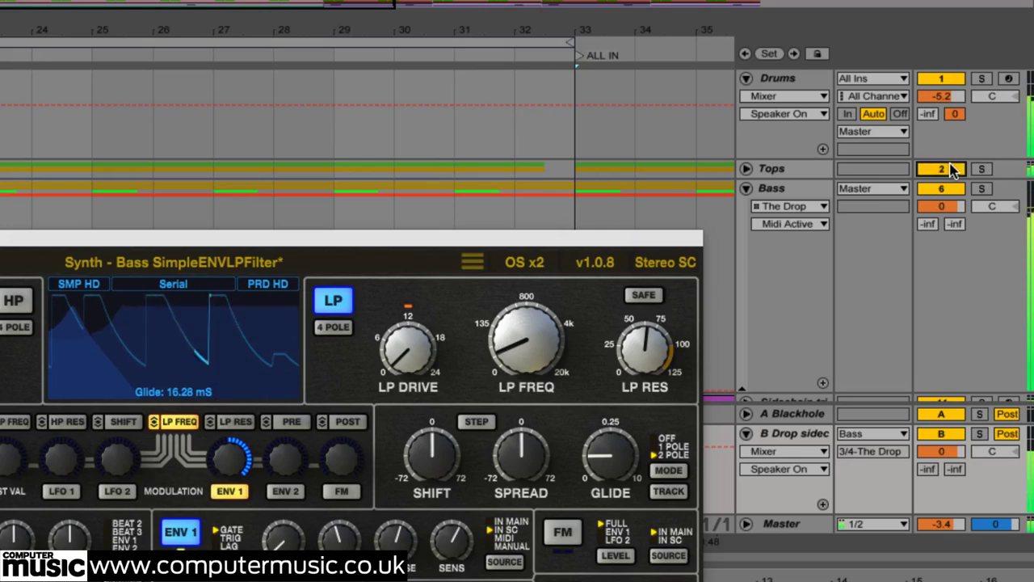
{"action": "left_click", "coordinate": [954, 113]}
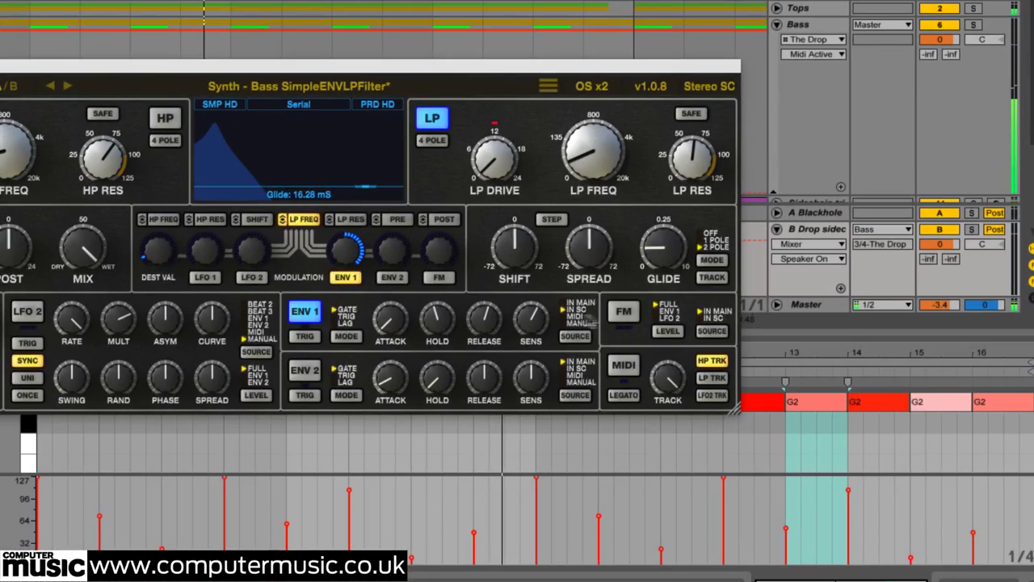
- Switch Env1's source to MIDI and set its sensitivity to 50%
{"action": "left_click", "coordinate": [576, 317]}
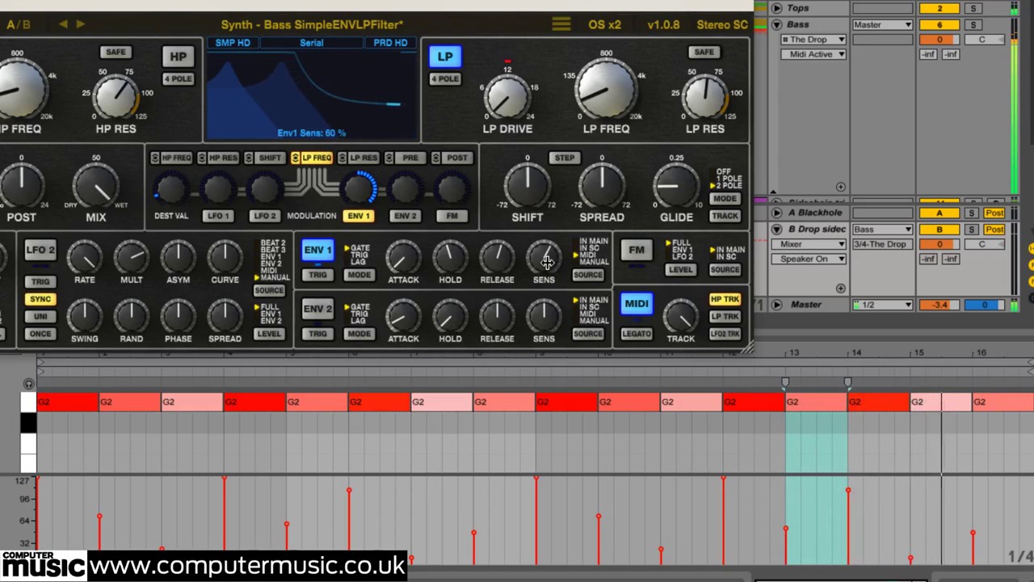
{"action": "left_click_drag", "start_coordinate": [548, 277], "coordinate": [547, 280]}
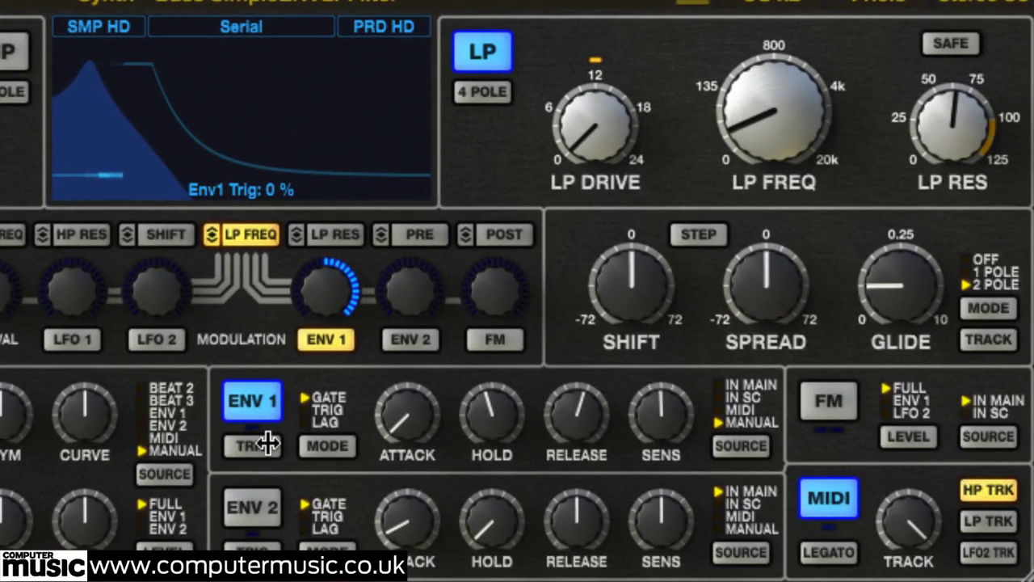
- Fire Env1 manually twice, then re-enable the grey Env1 Trig automation curve
{"action": "left_click", "coordinate": [266, 442]}
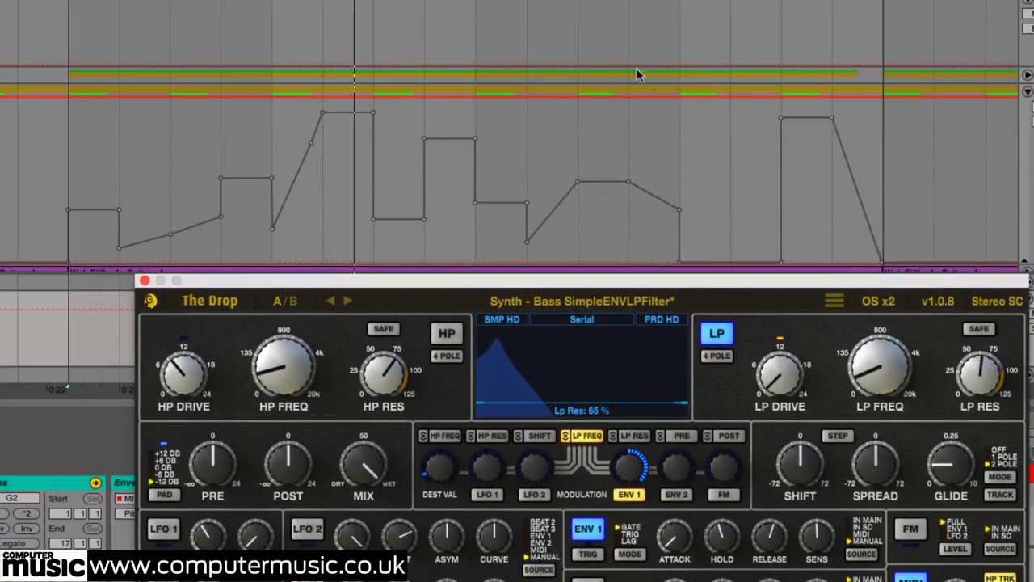
{"action": "left_click", "coordinate": [588, 554]}
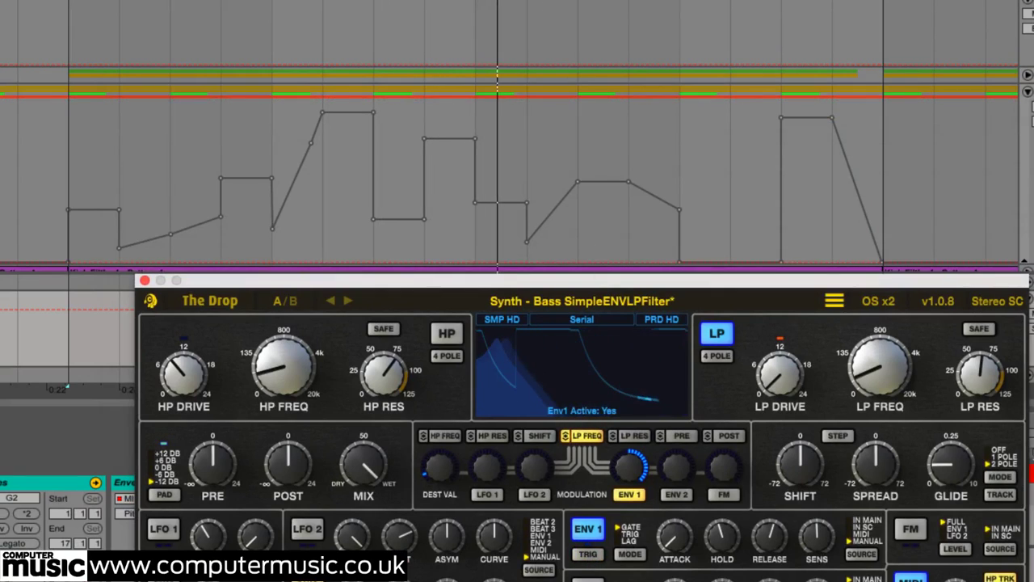
{"action": "left_click", "coordinate": [628, 194]}
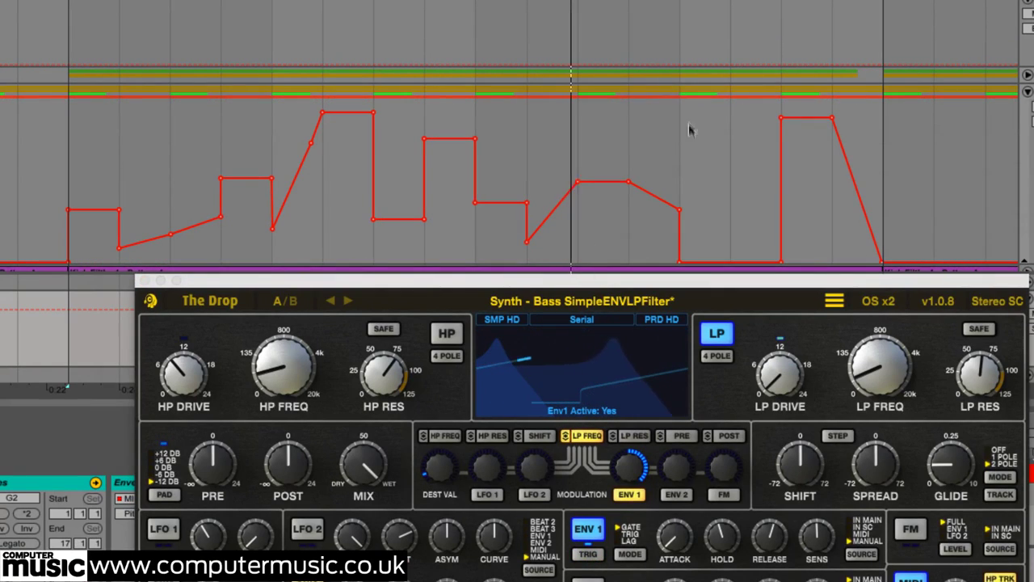